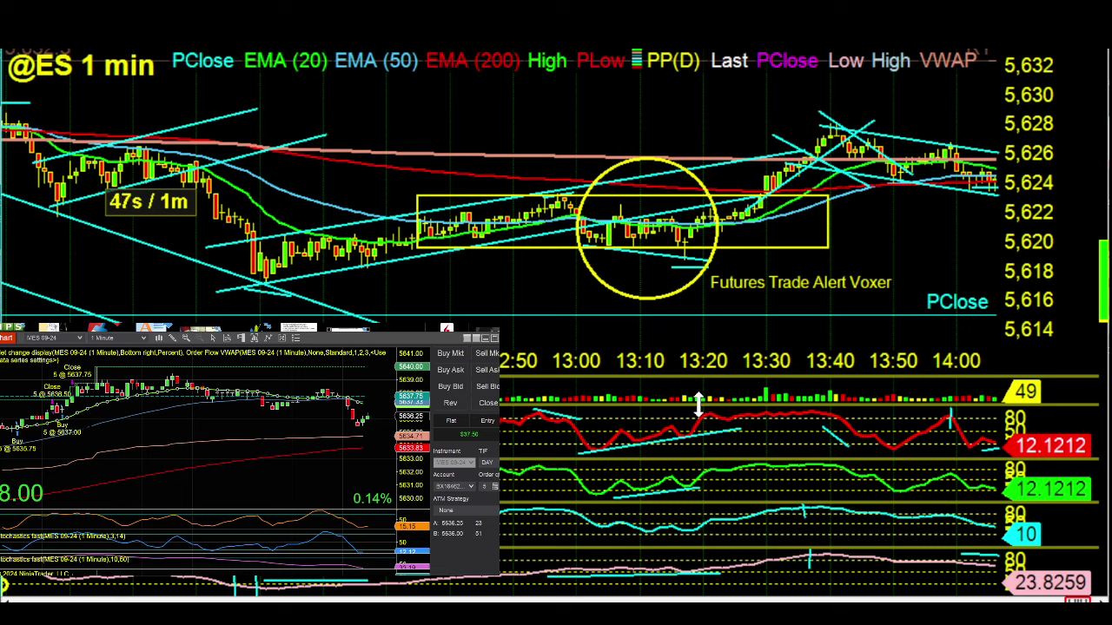
# Step: Place a blank text annotation beside the circled price range near 13:00 and accept its existing parameters
pyautogui.scroll(5, 800, 252)
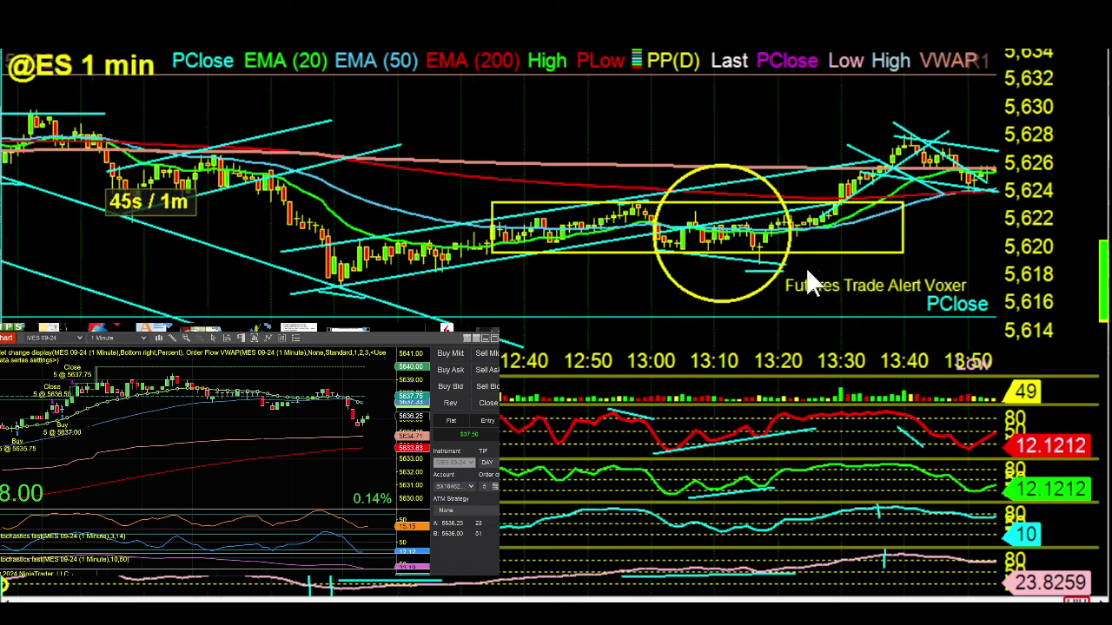
pyautogui.scroll(3, 812, 282)
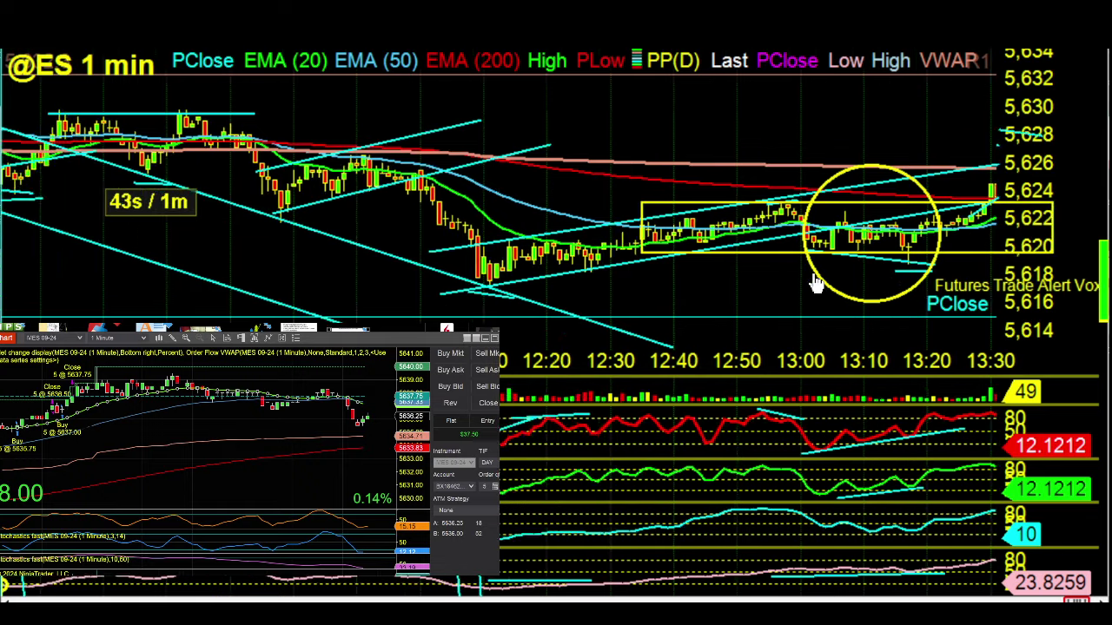
pyautogui.scroll(-3, 819, 282)
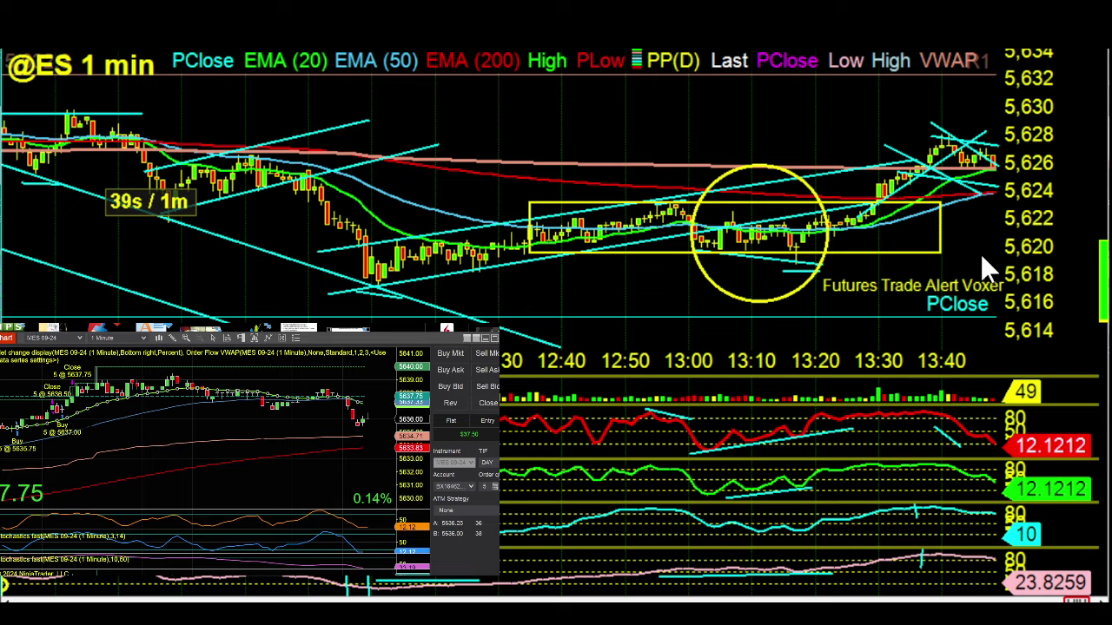
pyautogui.scroll(-3, 551, 408)
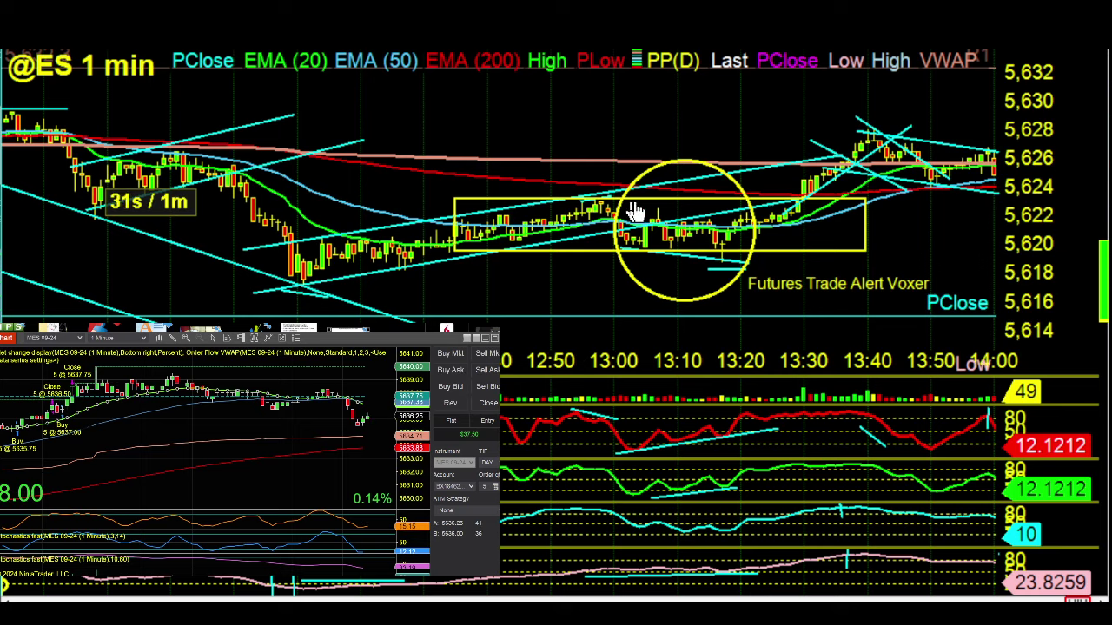
pyautogui.moveTo(532, 198); pyautogui.dragTo(720, 218)
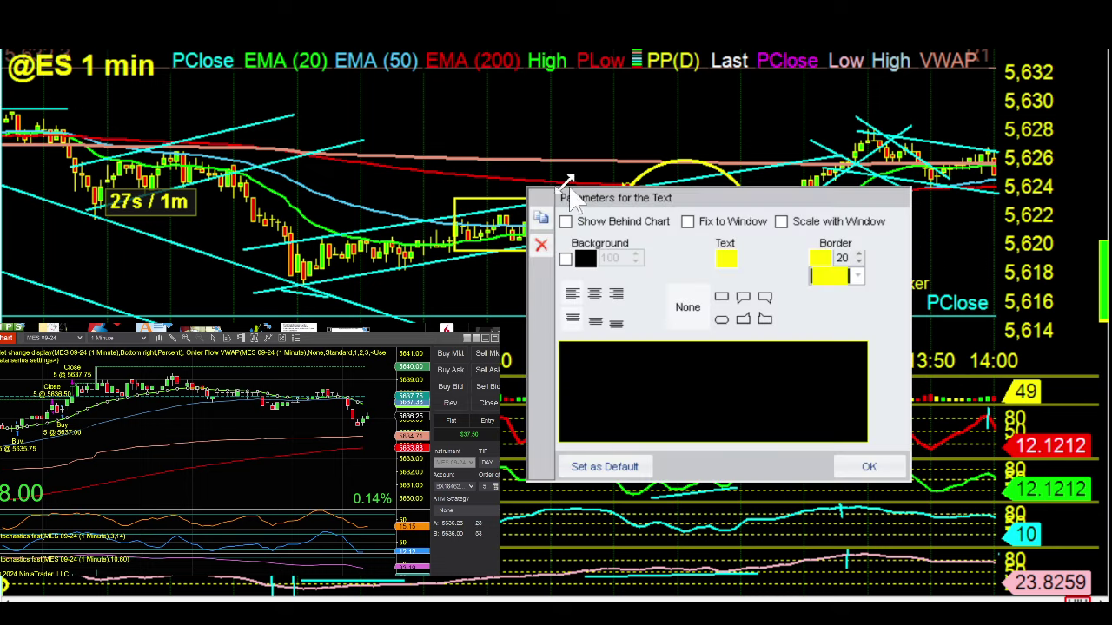
pyautogui.click(869, 468)
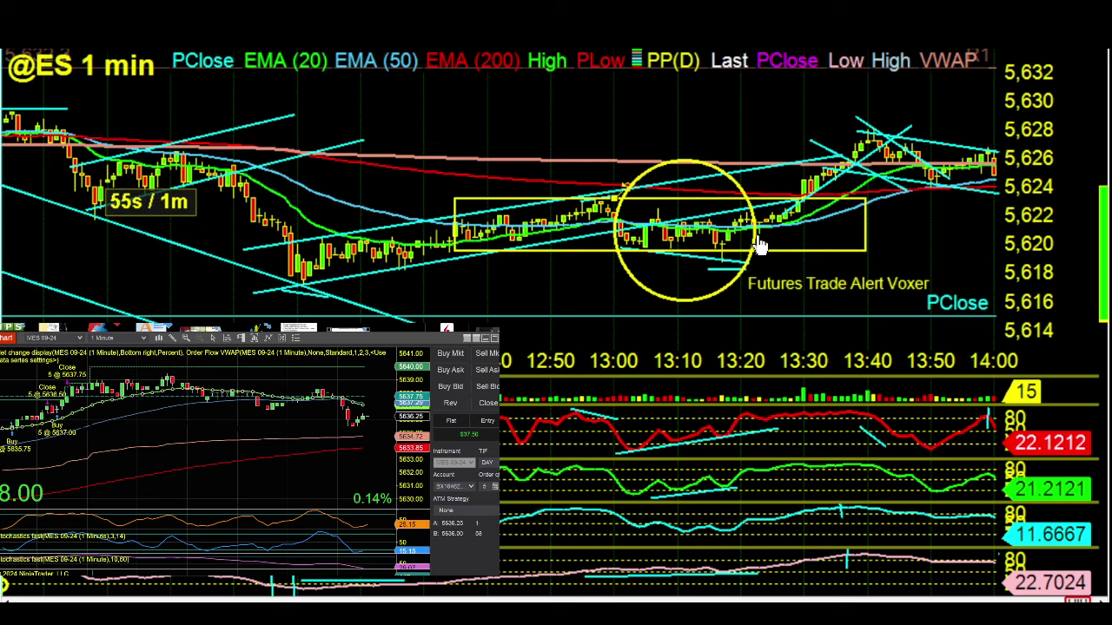
# Step: Examine the boxed and circled consolidation from about 12:40 to 13:20 together with the preceding decline and the stochastics
pyautogui.scroll(2, 808, 235)
pyautogui.scroll(-5, 813, 251)
pyautogui.scroll(6, 811, 261)
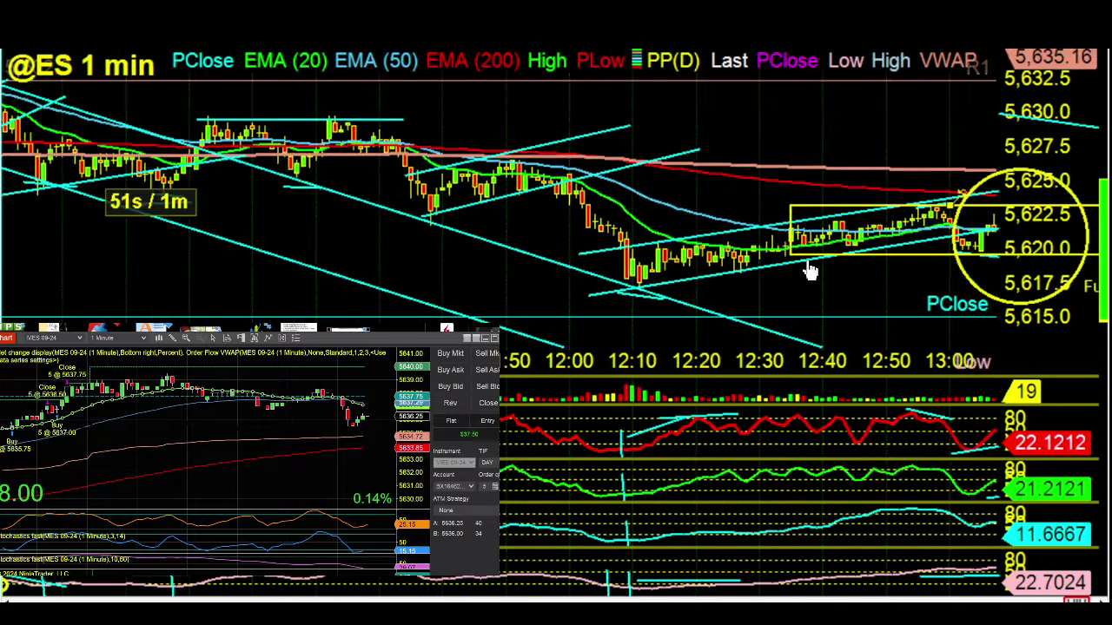
pyautogui.scroll(2, 807, 271)
pyautogui.scroll(-7, 801, 273)
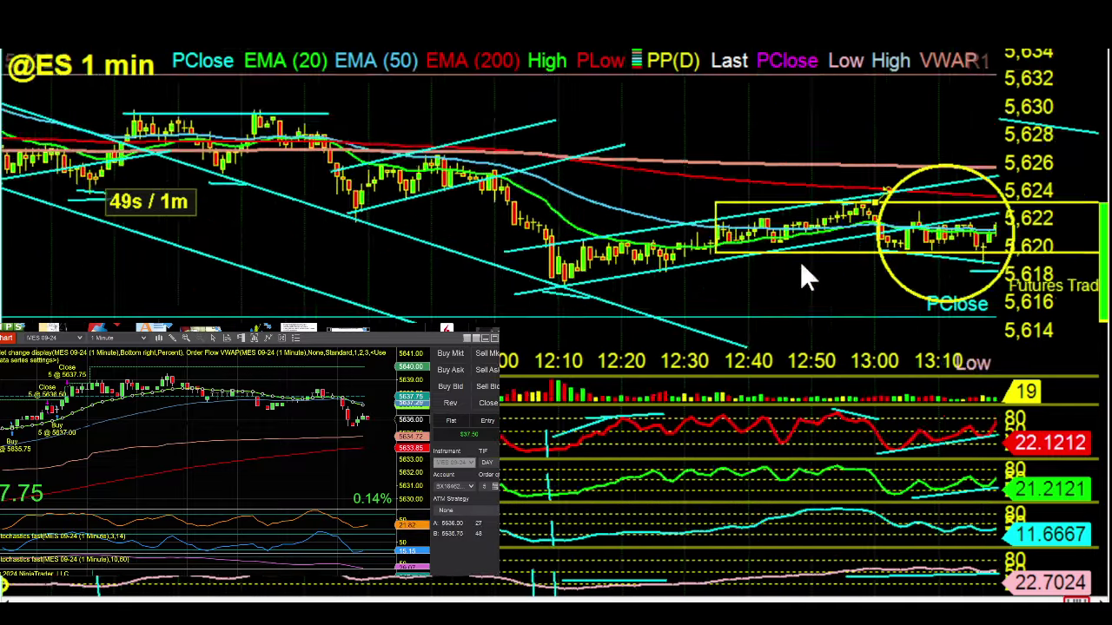
pyautogui.scroll(-5, 804, 271)
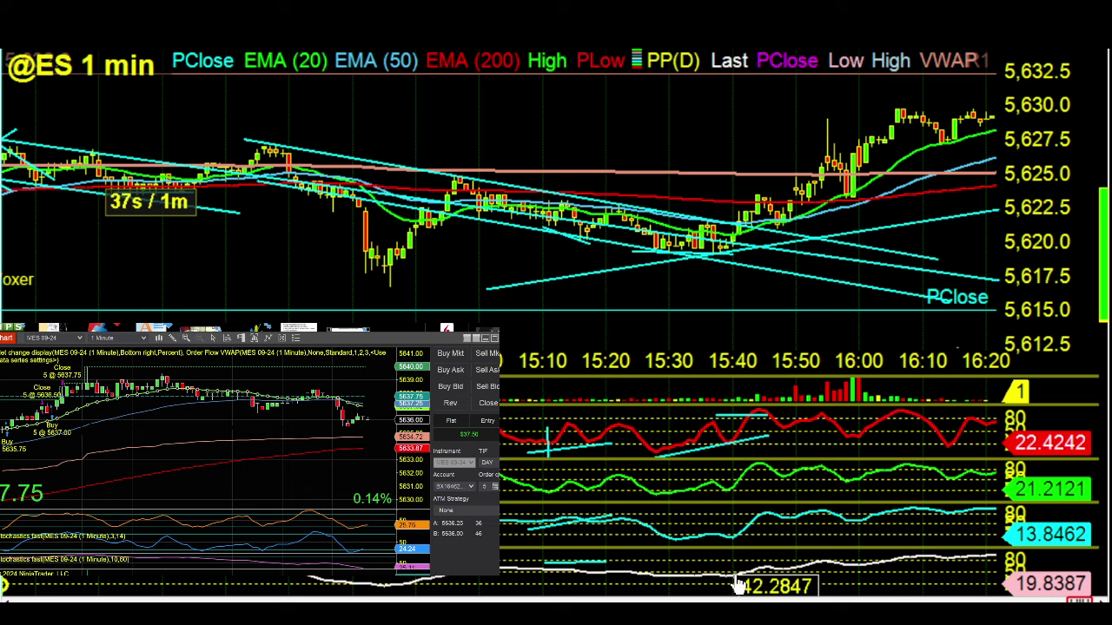
# Step: Examine the price action from the 18:00 session open back to the 10:20 decline, comparing trendlines, moving averages and stochastics
pyautogui.scroll(-10, 816, 243)
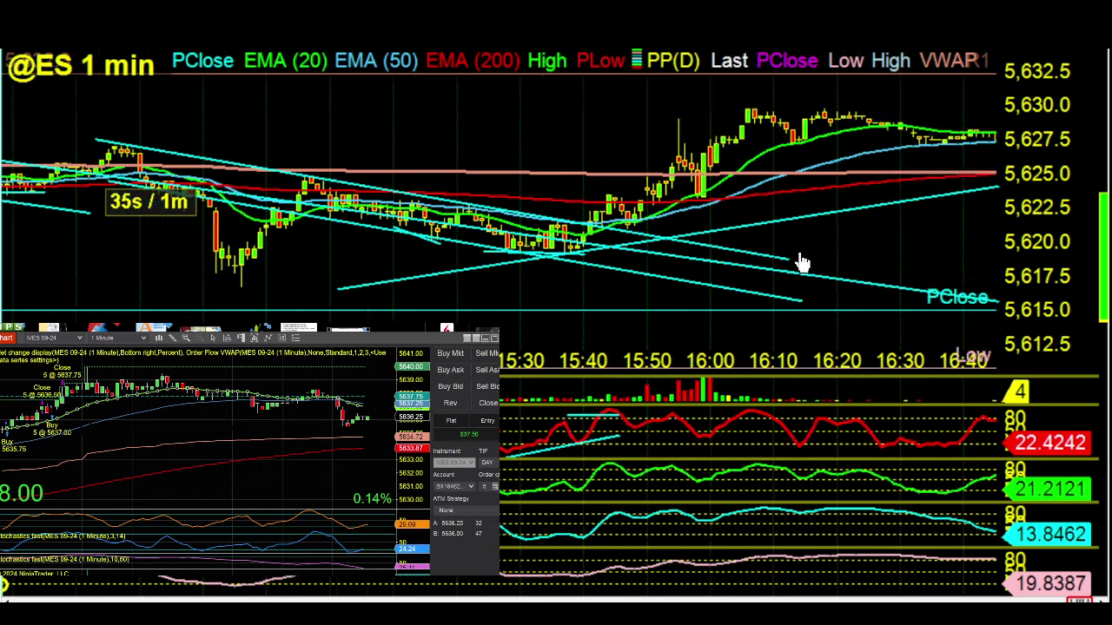
pyautogui.scroll(-5, 795, 250)
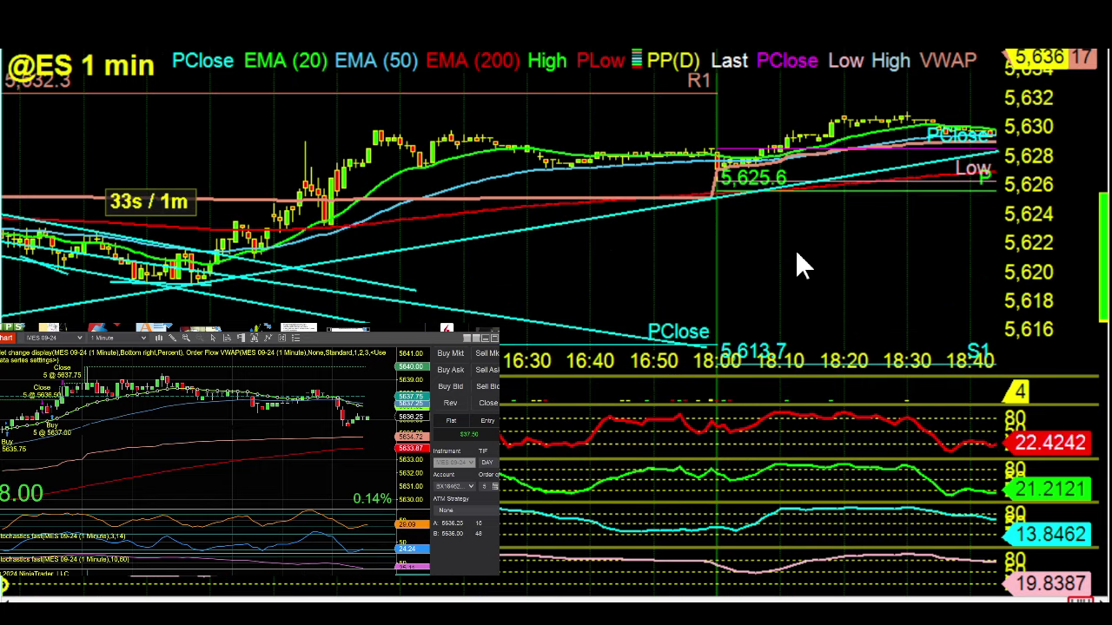
pyautogui.scroll(6, 438, 254)
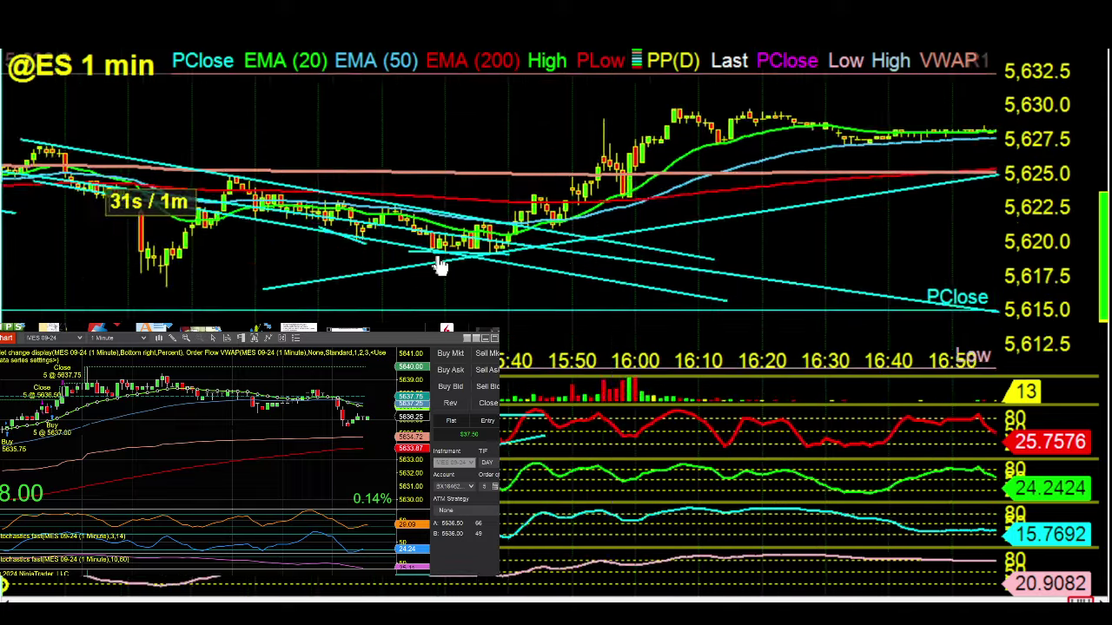
pyautogui.scroll(3, 486, 263)
pyautogui.scroll(7, 485, 262)
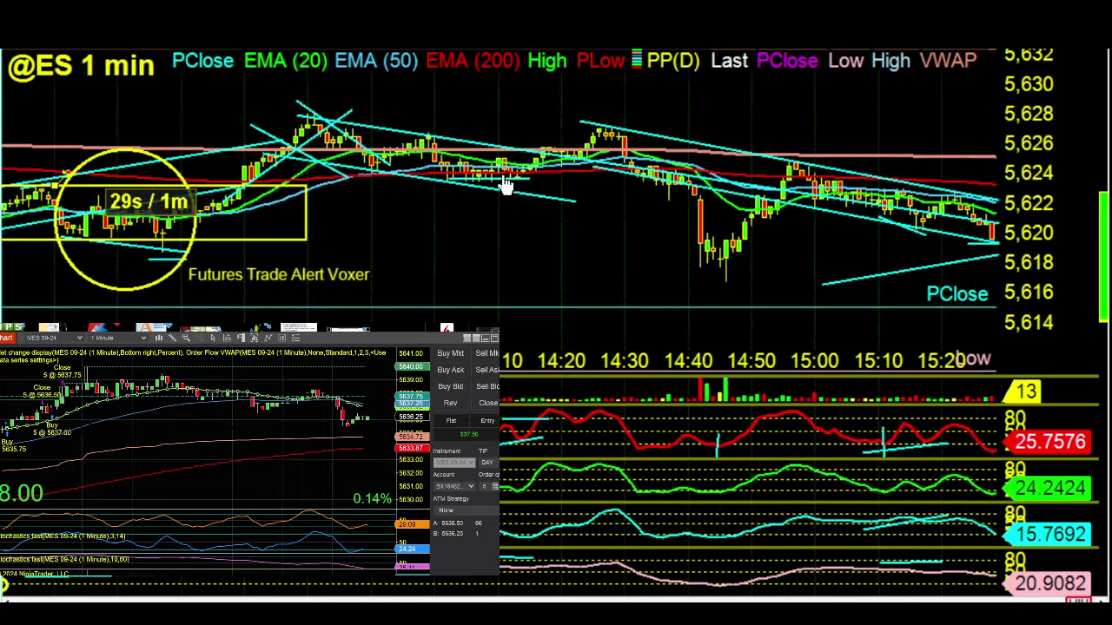
pyautogui.scroll(3, 482, 222)
pyautogui.scroll(2, 479, 228)
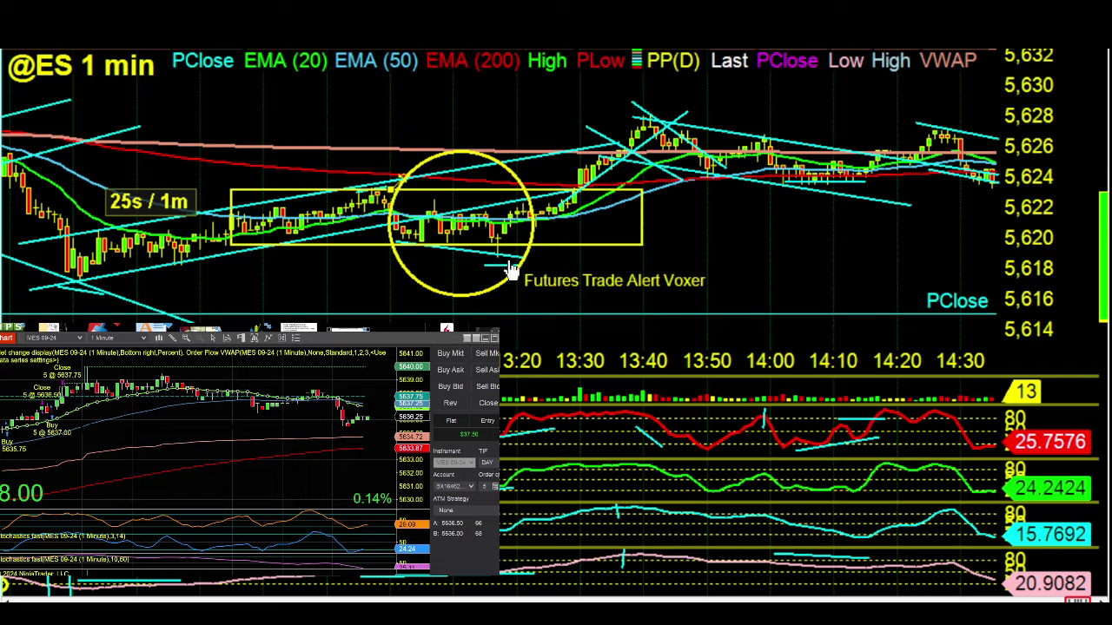
pyautogui.scroll(8, 512, 270)
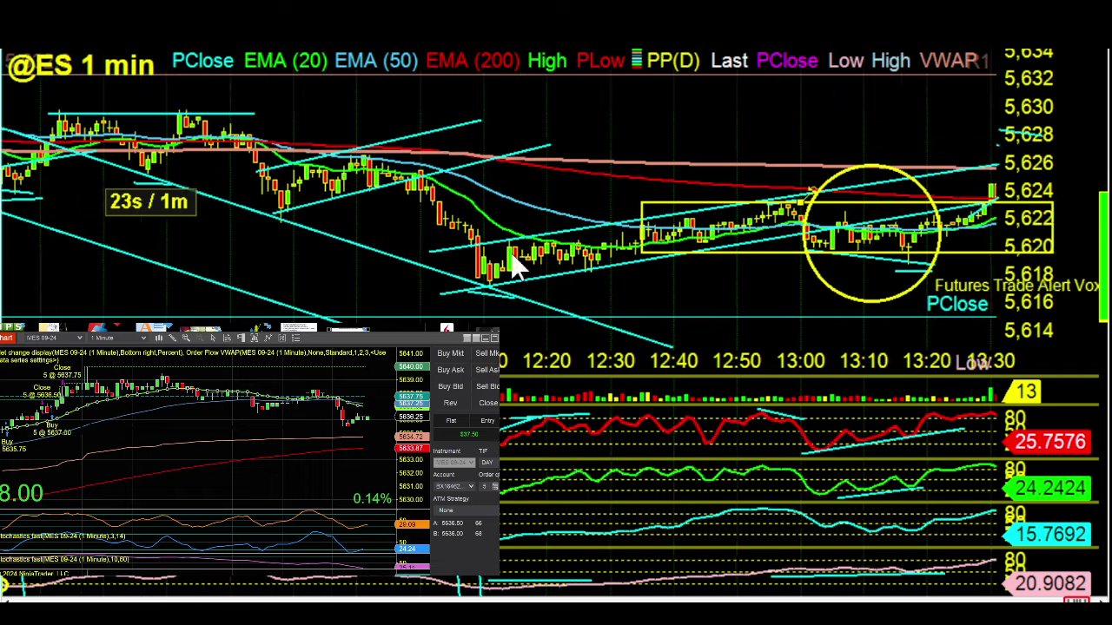
pyautogui.scroll(4, 510, 251)
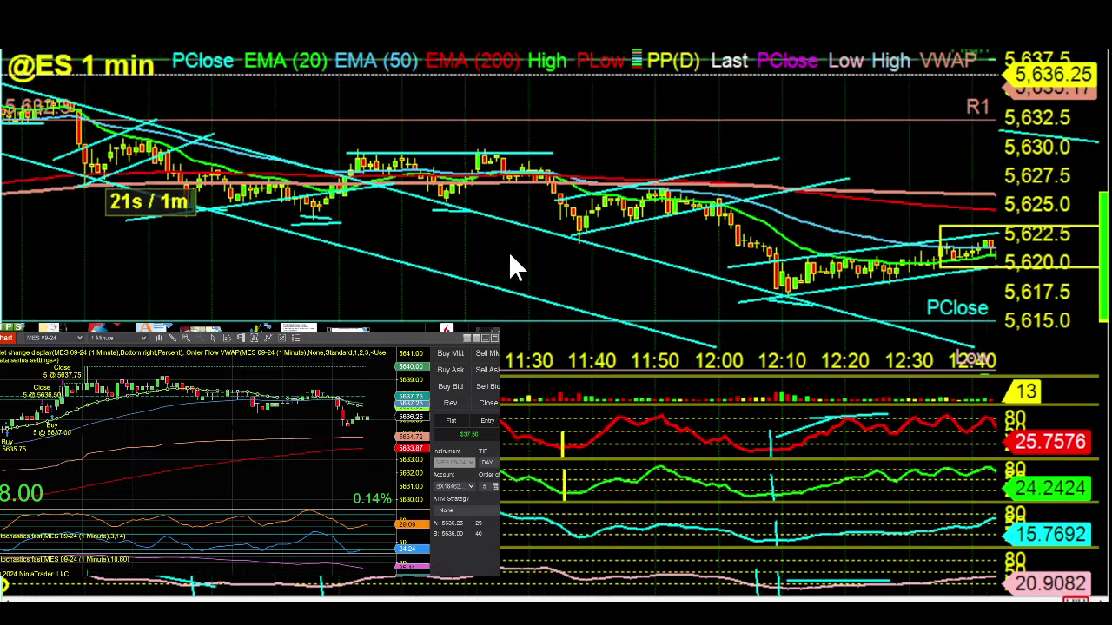
pyautogui.scroll(2, 266, 211)
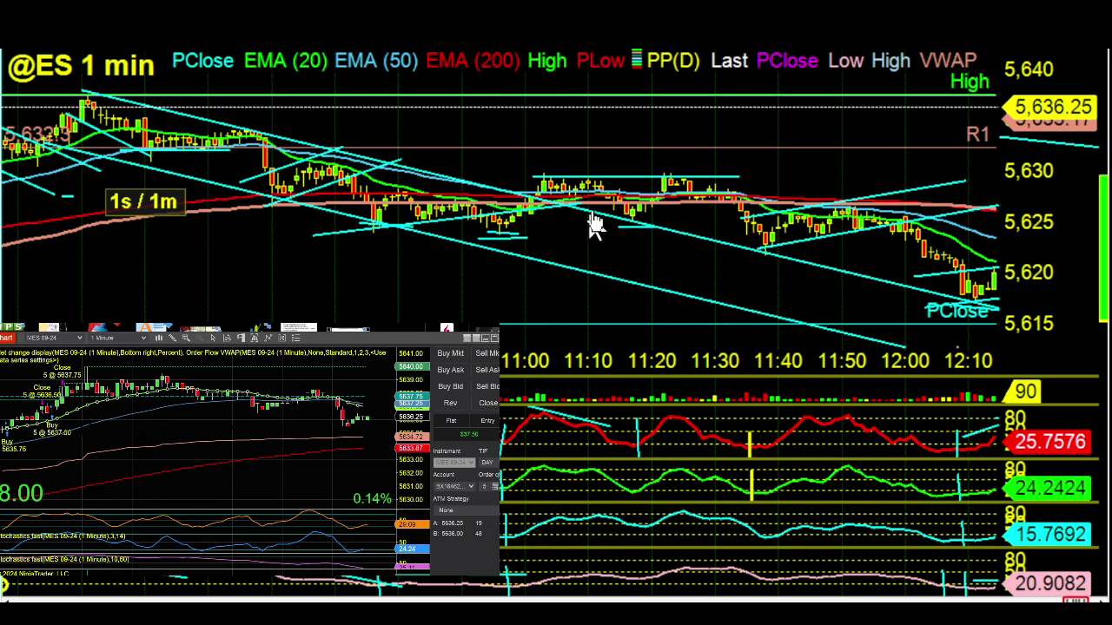
pyautogui.scroll(5, 588, 308)
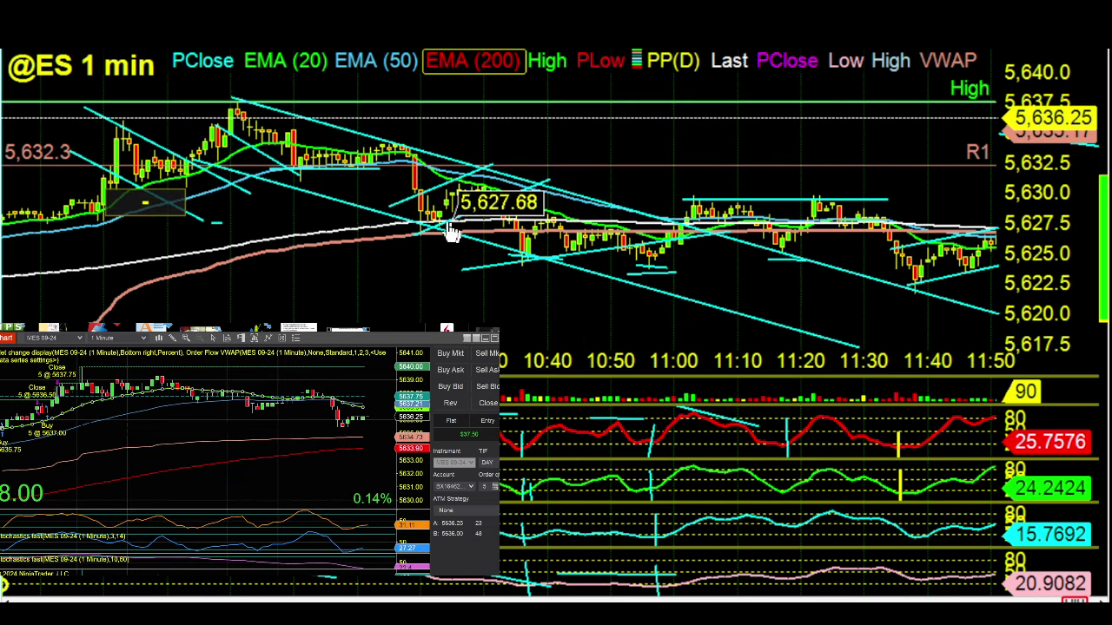
pyautogui.scroll(5, 289, 219)
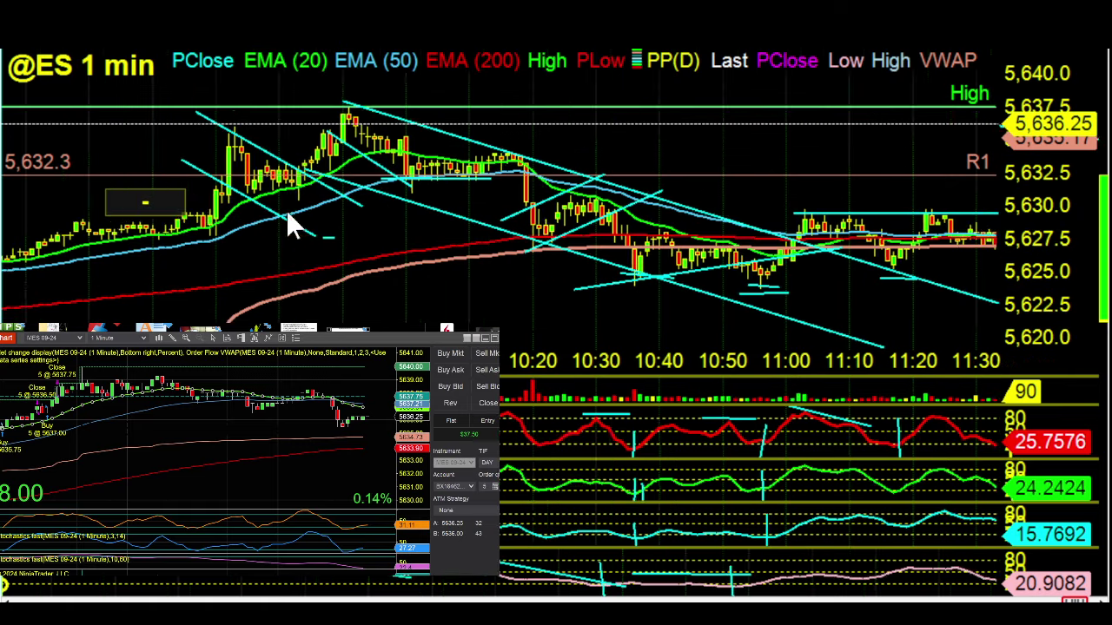
pyautogui.scroll(2, 286, 210)
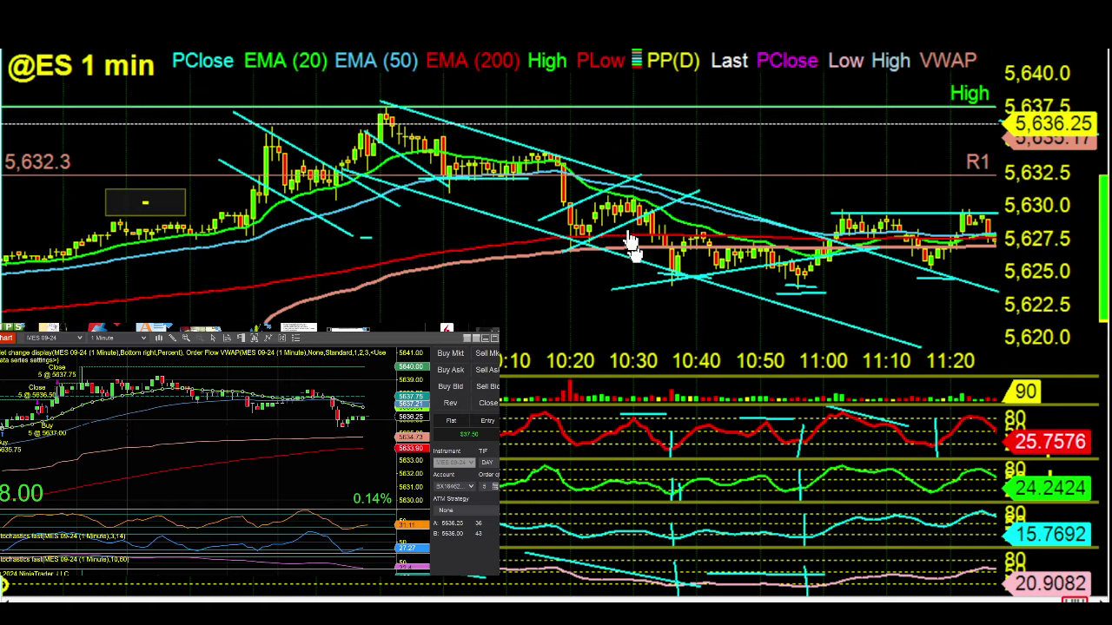
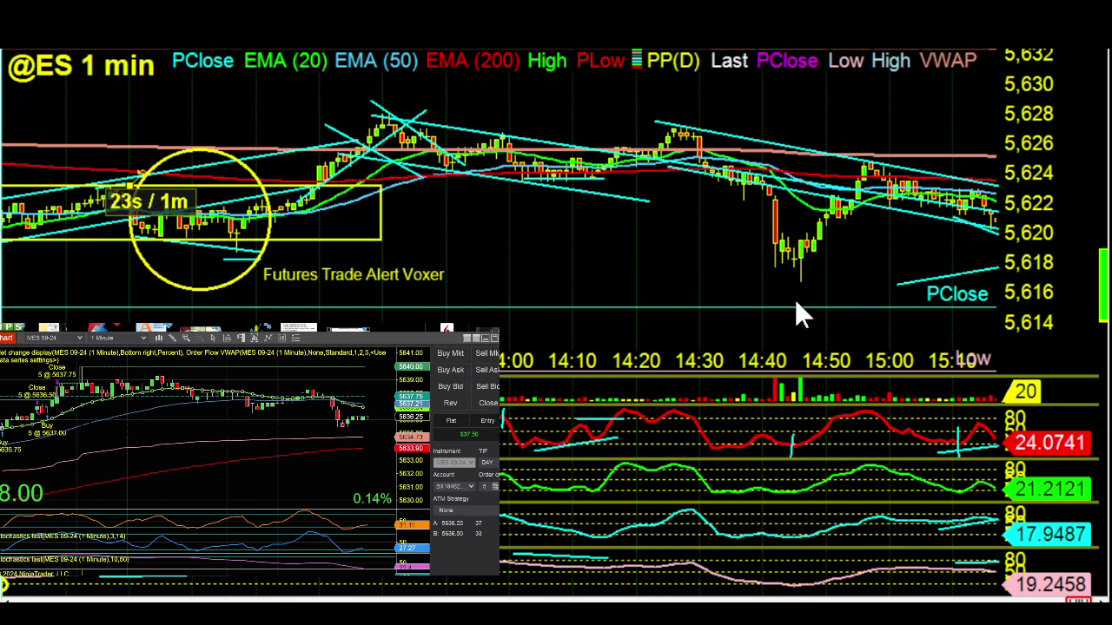
# Step: Follow the price action from the 14:40 low through the 18:00 session open and evening rally to the latest candles
pyautogui.hscroll(9, 841, 356)
pyautogui.hscroll(6, 841, 356)
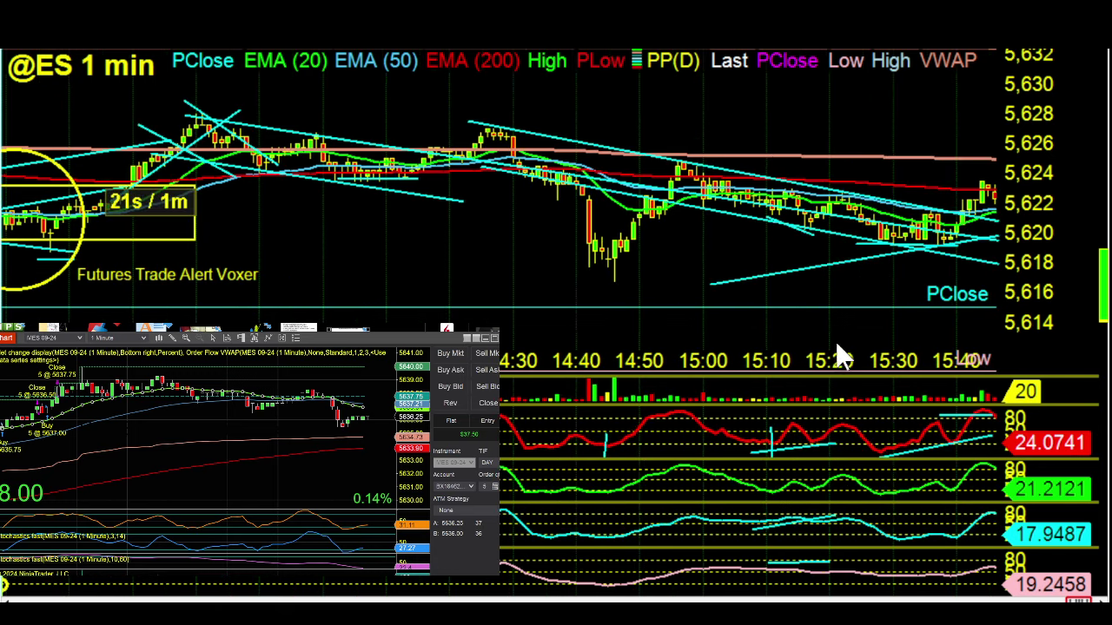
pyautogui.hscroll(12, 834, 337)
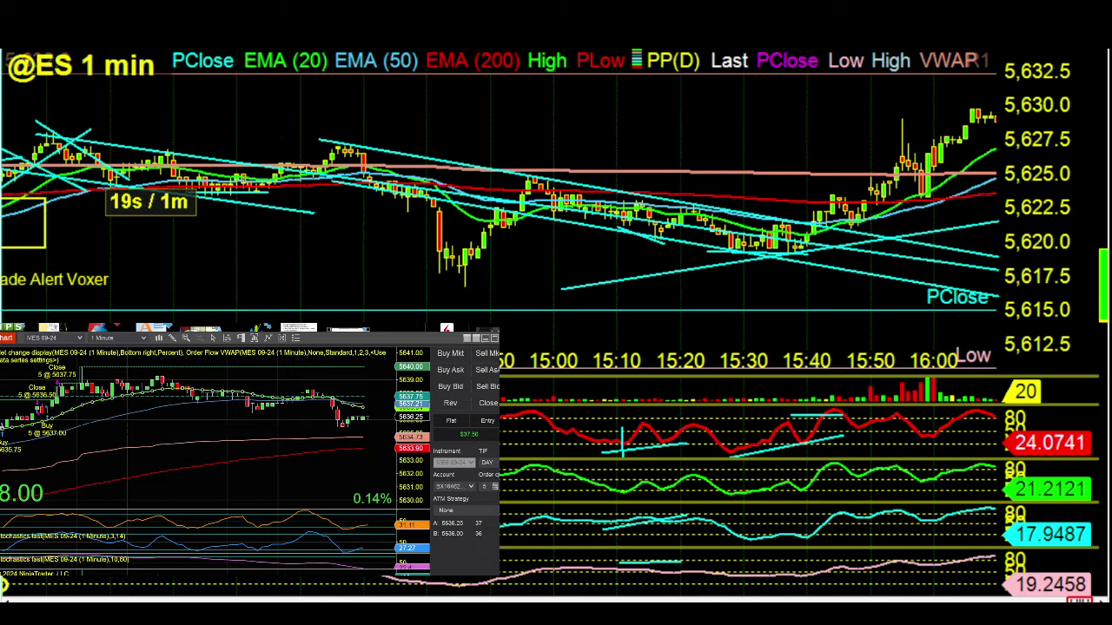
pyautogui.hscroll(15, 851, 403)
pyautogui.hscroll(20, 860, 399)
pyautogui.hscroll(20, 864, 402)
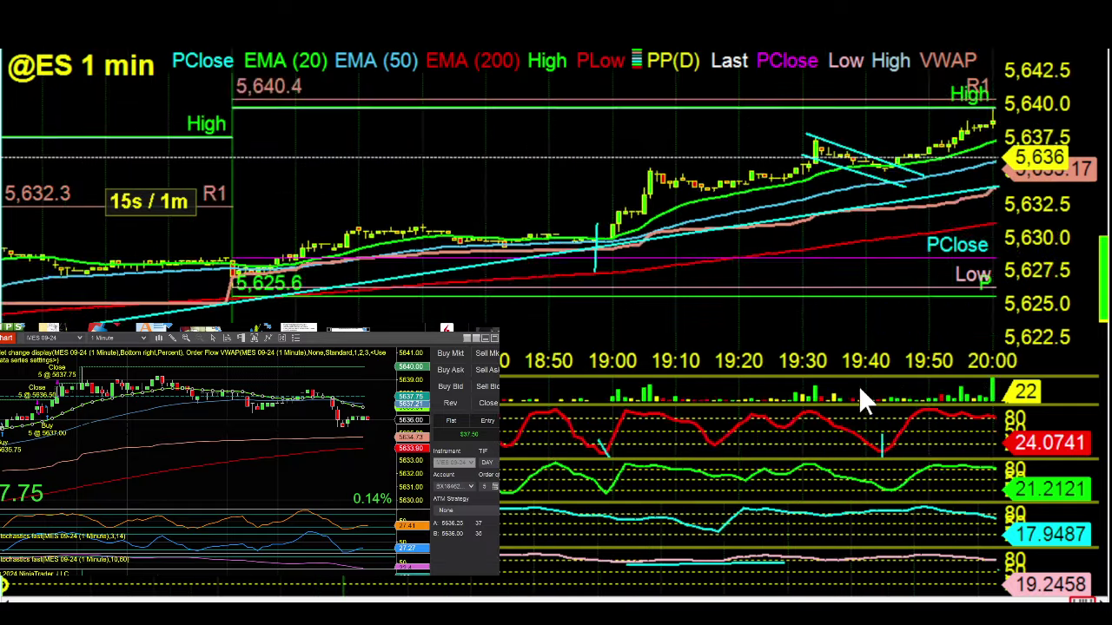
pyautogui.hscroll(12, 860, 391)
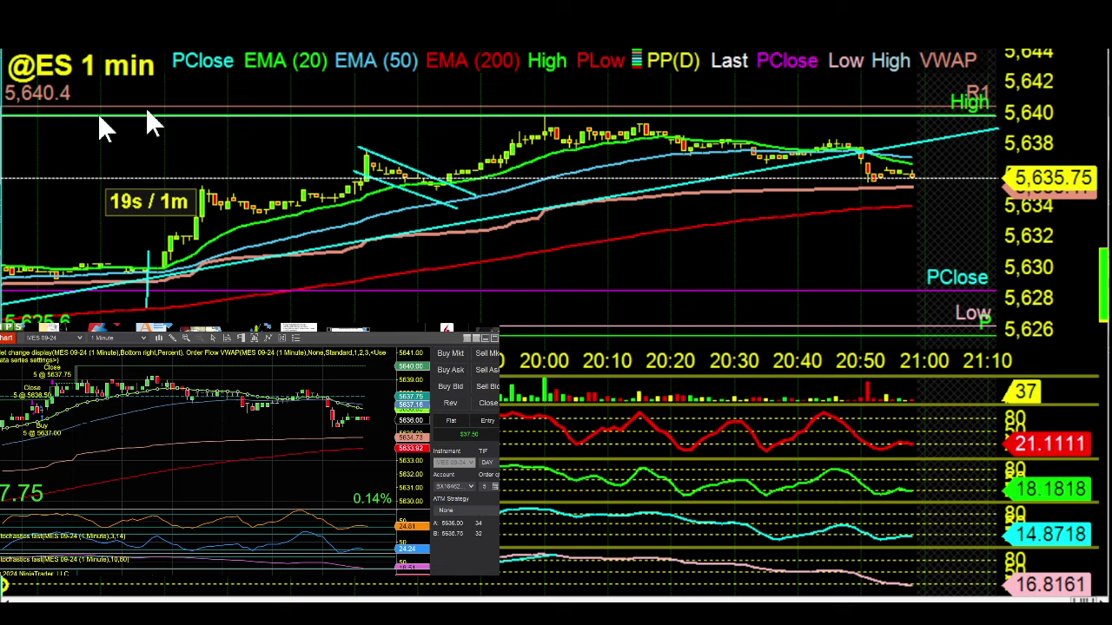
# Step: Re-examine the descending channel and breakout around 15:40, and follow the ascending trendline forward to the most recent candles
pyautogui.scroll(10, 226, 272)
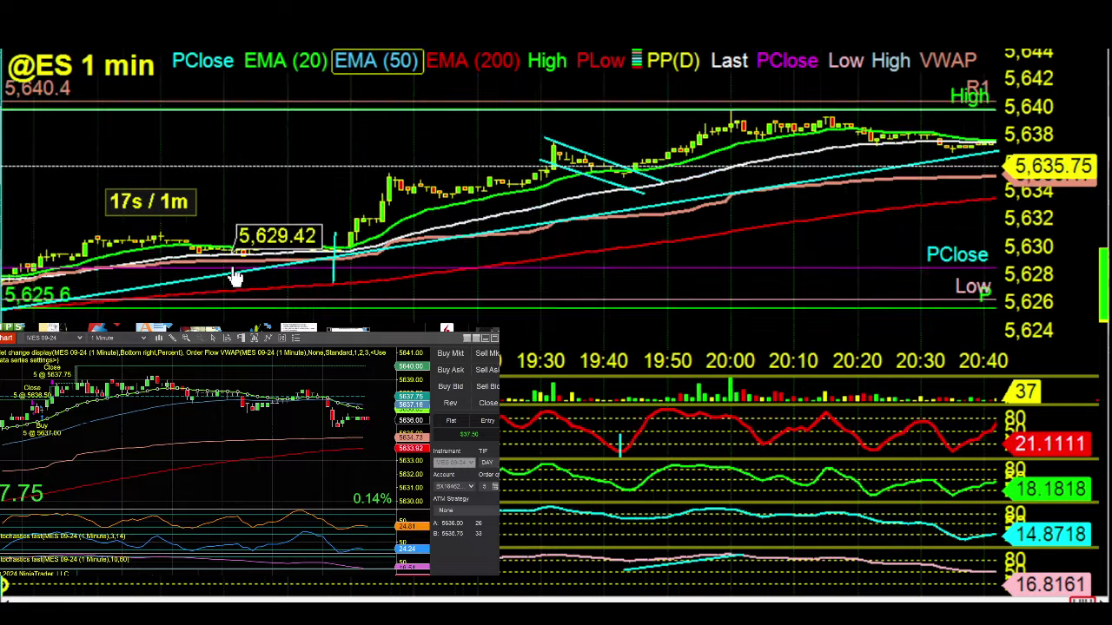
pyautogui.scroll(5, 240, 265)
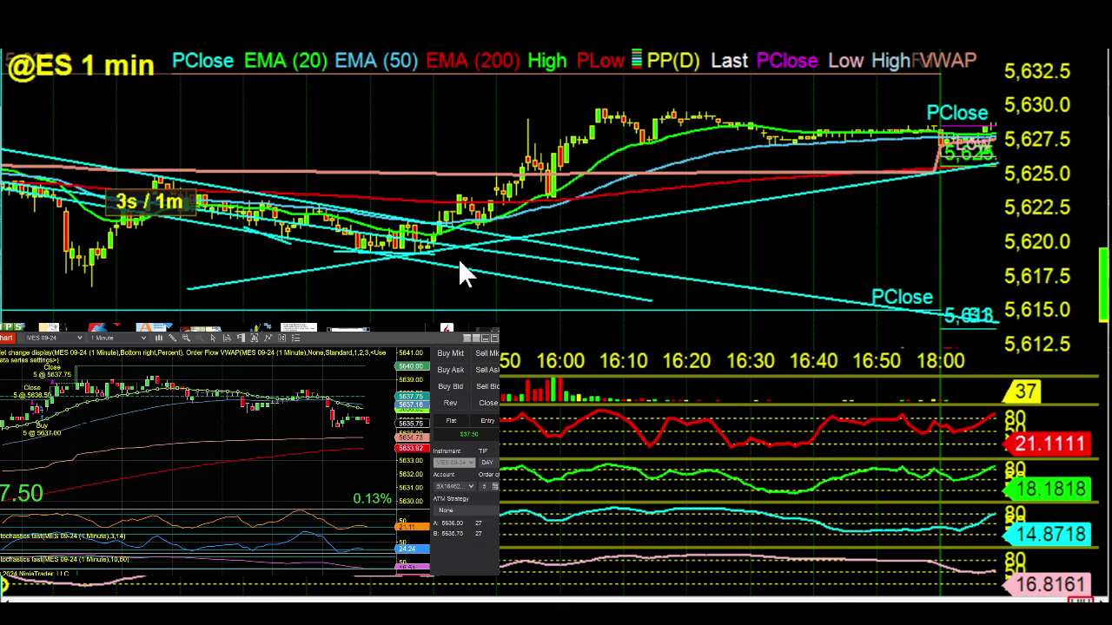
pyautogui.hscroll(-10, 441, 294)
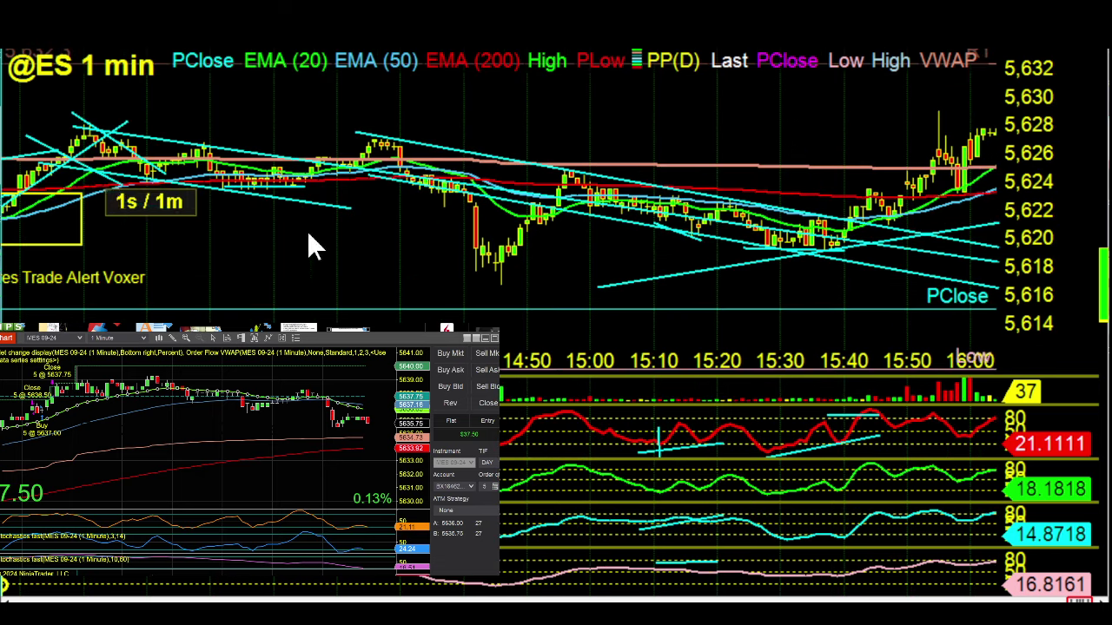
pyautogui.moveTo(447, 178)
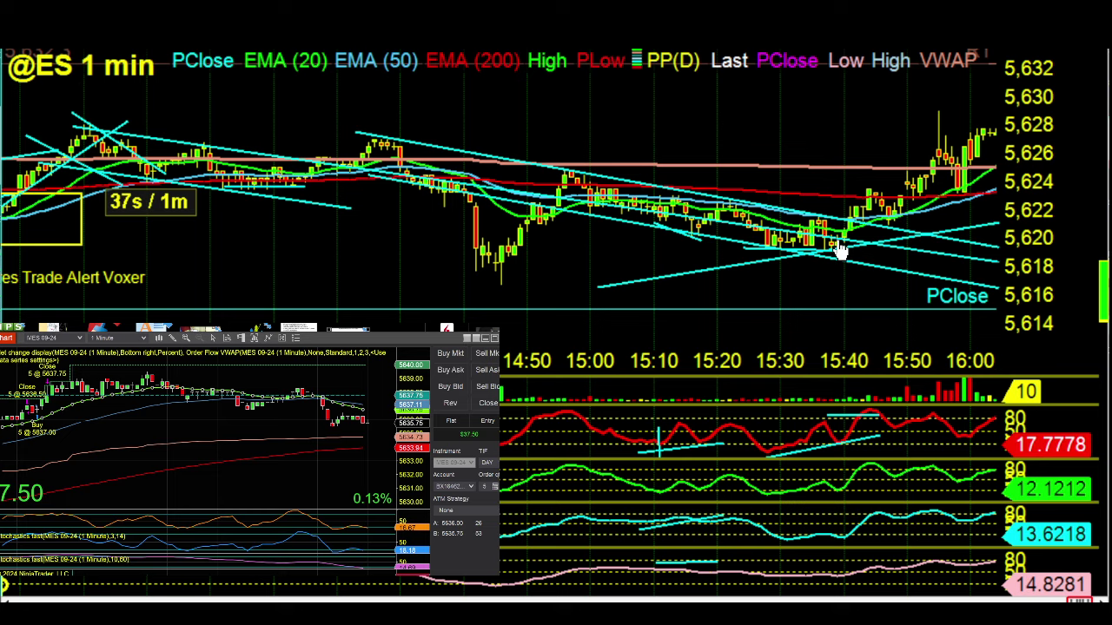
pyautogui.scroll(2, 839, 260)
pyautogui.scroll(-10, 838, 260)
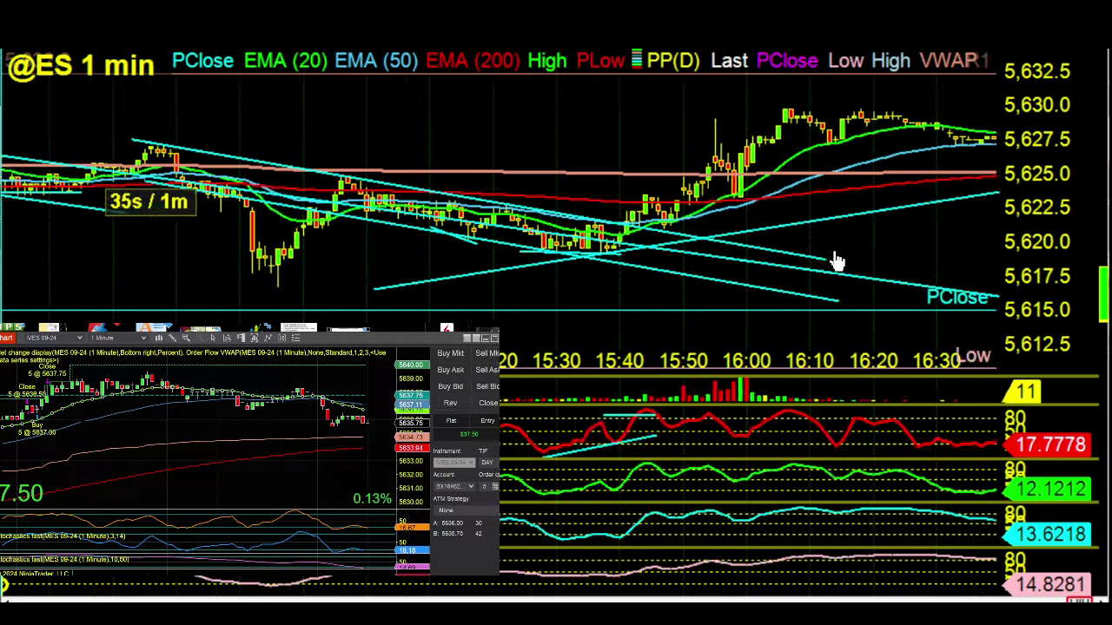
pyautogui.scroll(-10, 826, 247)
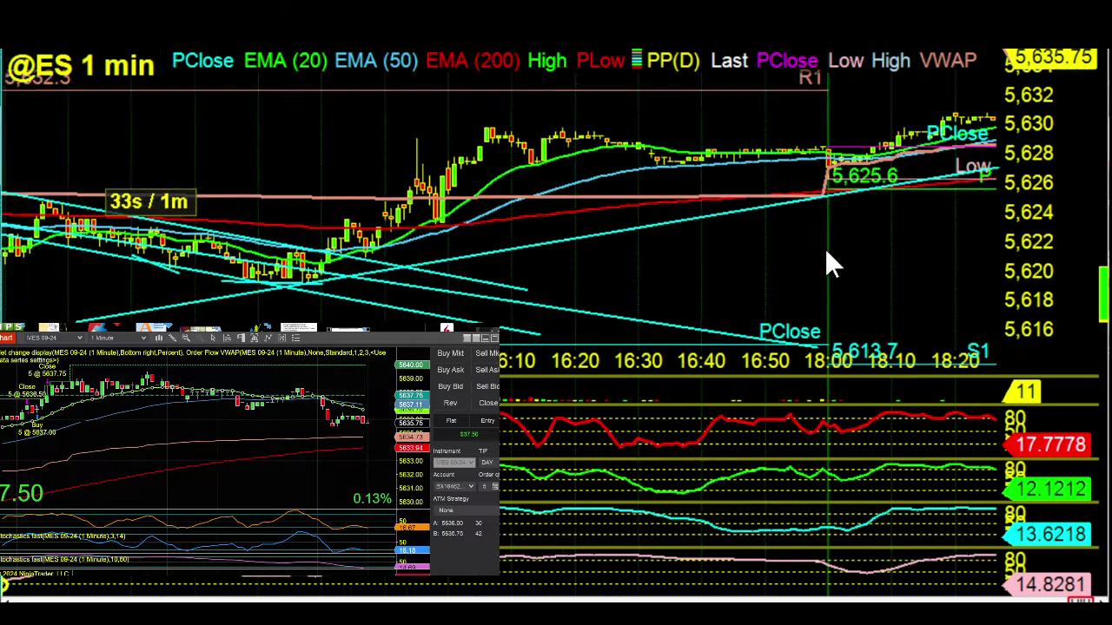
pyautogui.scroll(-4, 822, 249)
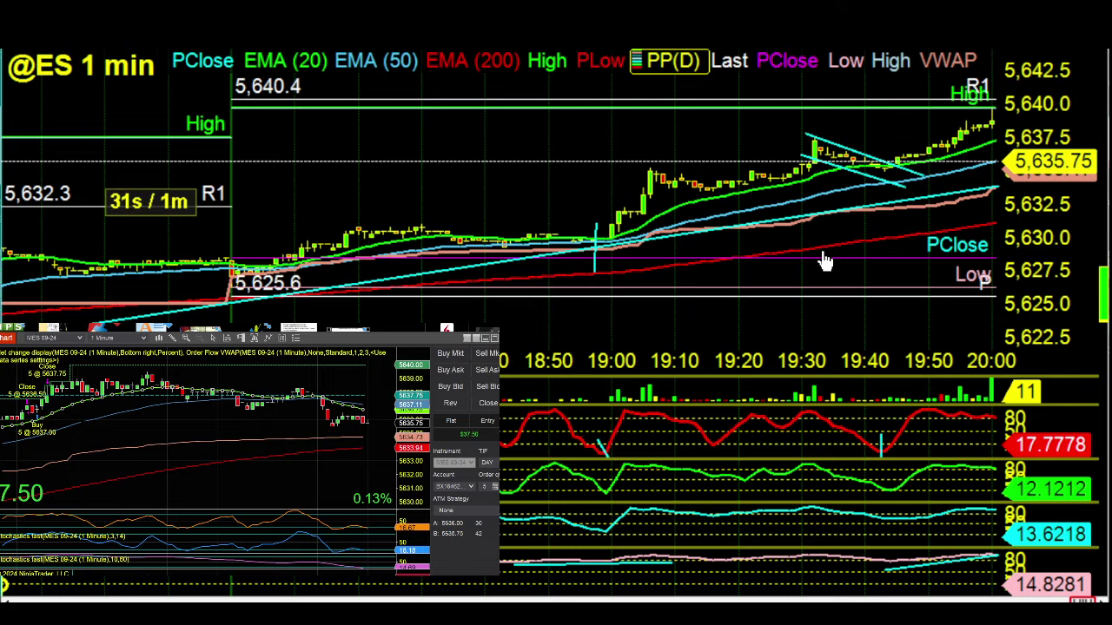
pyautogui.scroll(-3, 815, 250)
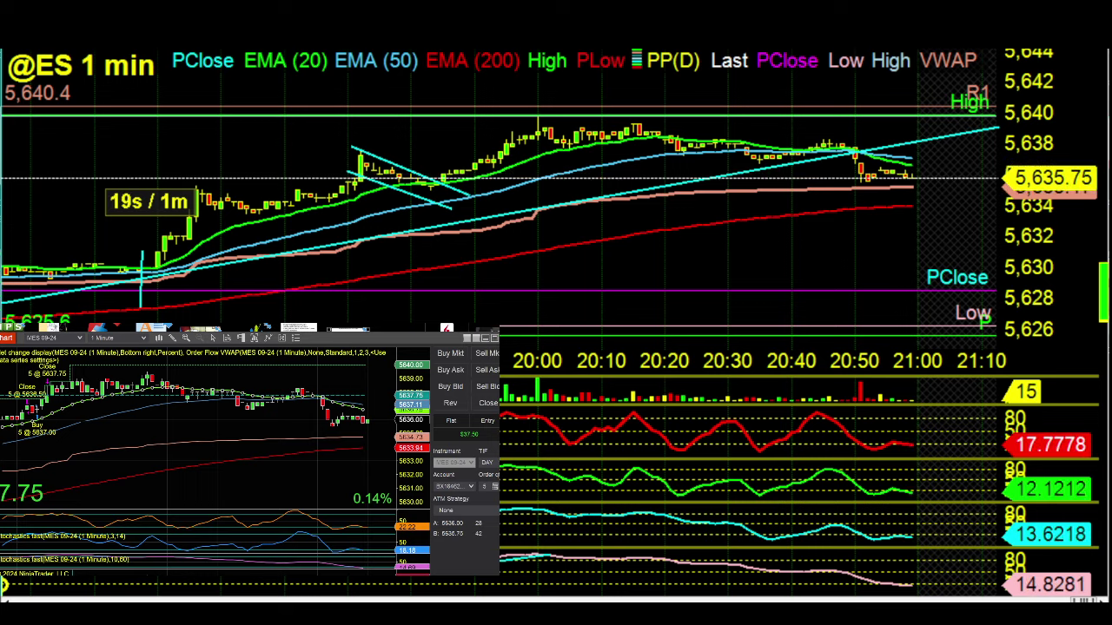
# Step: Examine the morning session from about 10:00 to 11:40, including the descending channel below the session high
pyautogui.scroll(10, 848, 315)
pyautogui.scroll(20, 847, 312)
pyautogui.scroll(15, 847, 313)
pyautogui.scroll(2, 573, 275)
pyautogui.scroll(4, 154, 304)
pyautogui.scroll(10, 158, 300)
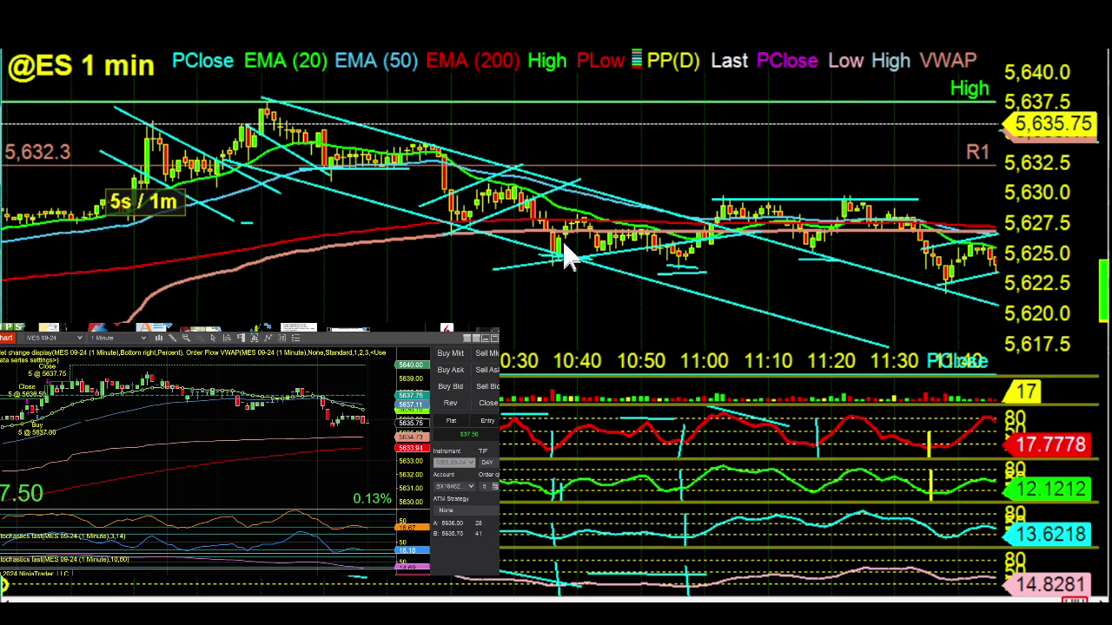
pyautogui.scroll(5, 713, 366)
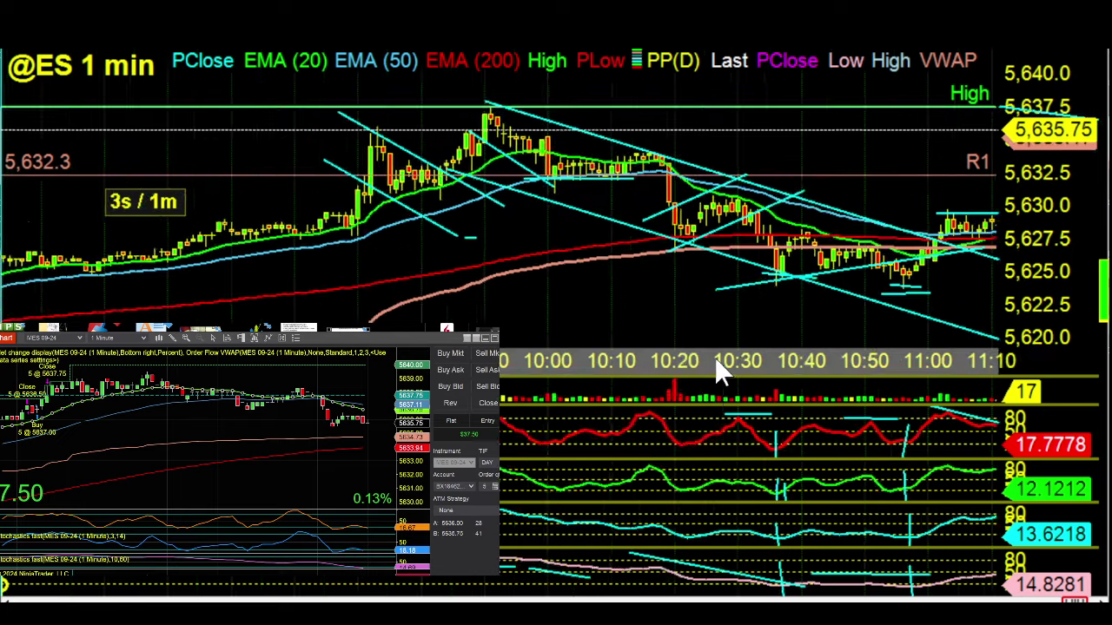
# Step: Trace the day's trend from the late-morning decline through the circled consolidation and the 14:40 low to the 21:00 candles
pyautogui.scroll(-9, 707, 367)
pyautogui.scroll(-3, 706, 368)
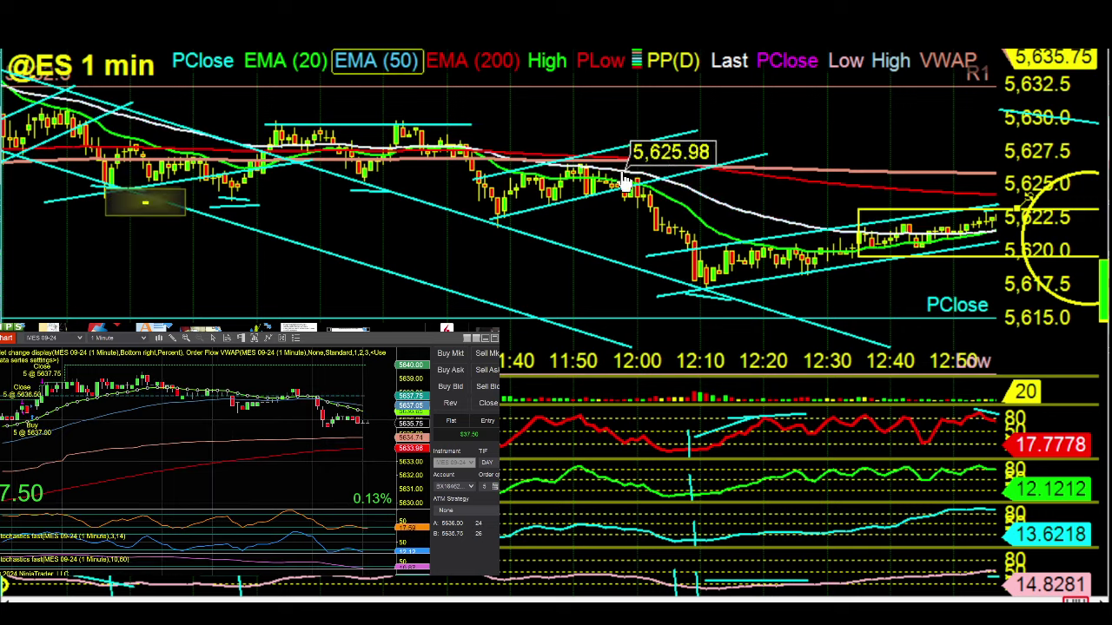
pyautogui.scroll(-7, 499, 552)
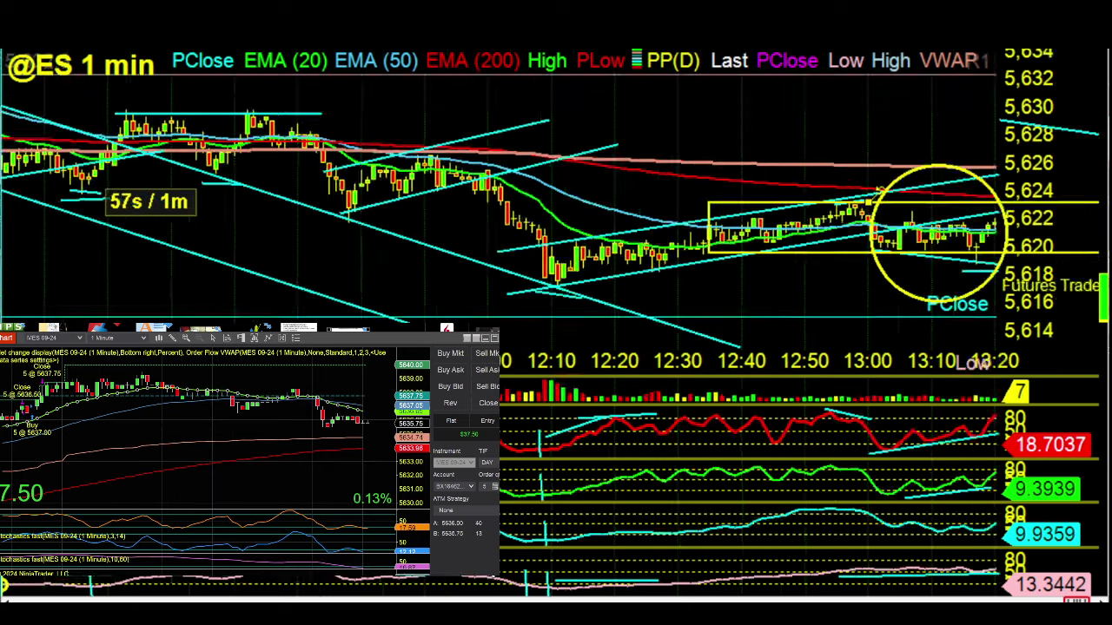
pyautogui.scroll(-2, 861, 330)
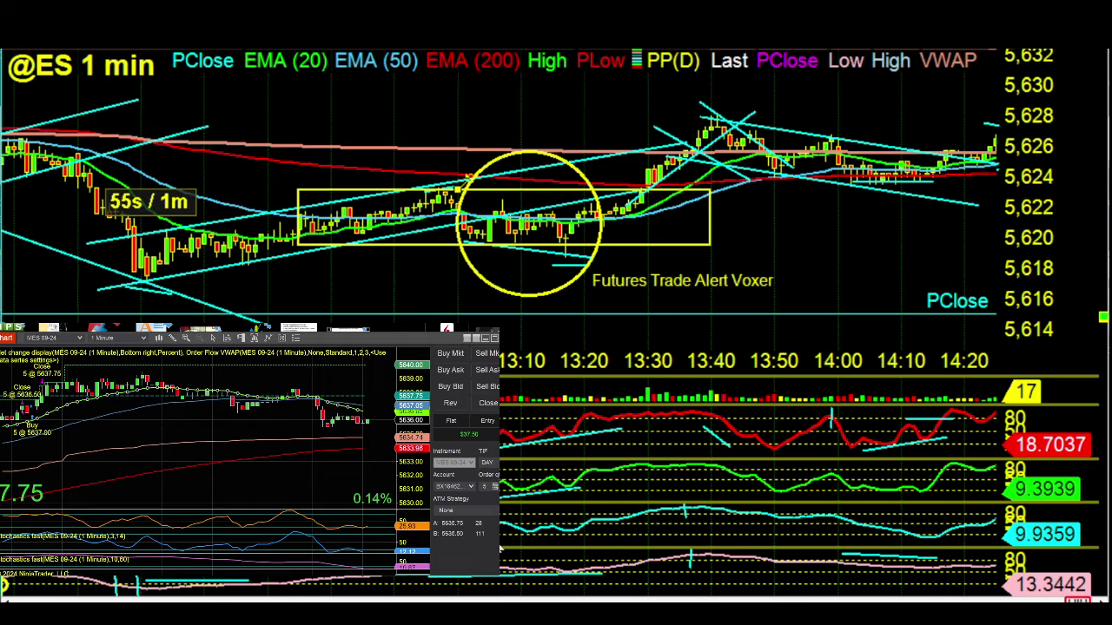
pyautogui.scroll(-2, 732, 309)
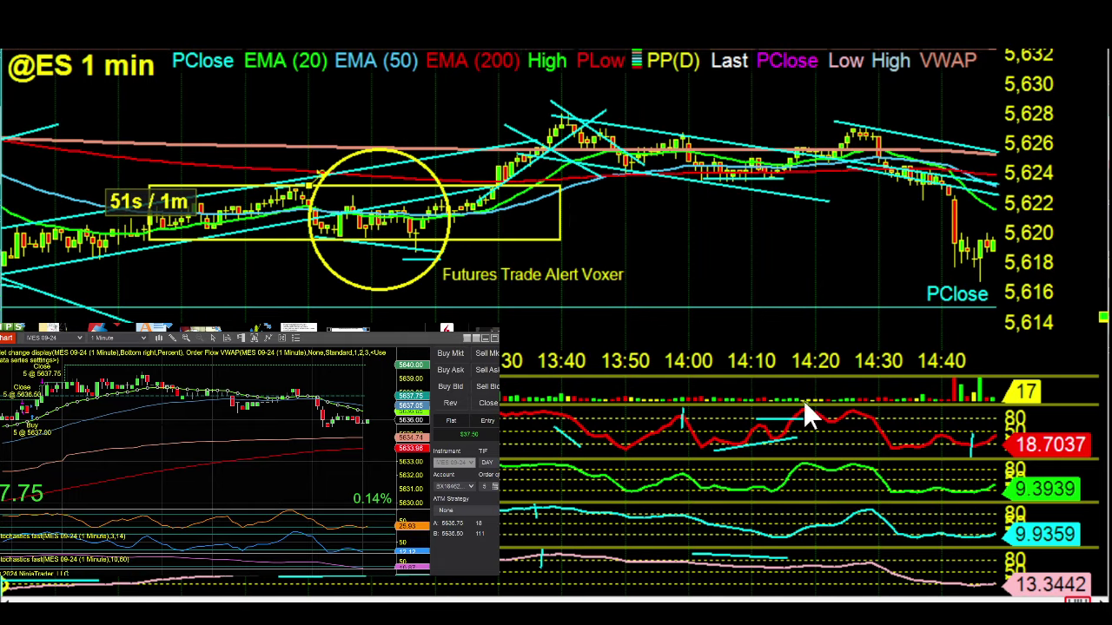
pyautogui.scroll(-9, 934, 220)
pyautogui.scroll(-20, 952, 252)
pyautogui.scroll(-6, 953, 258)
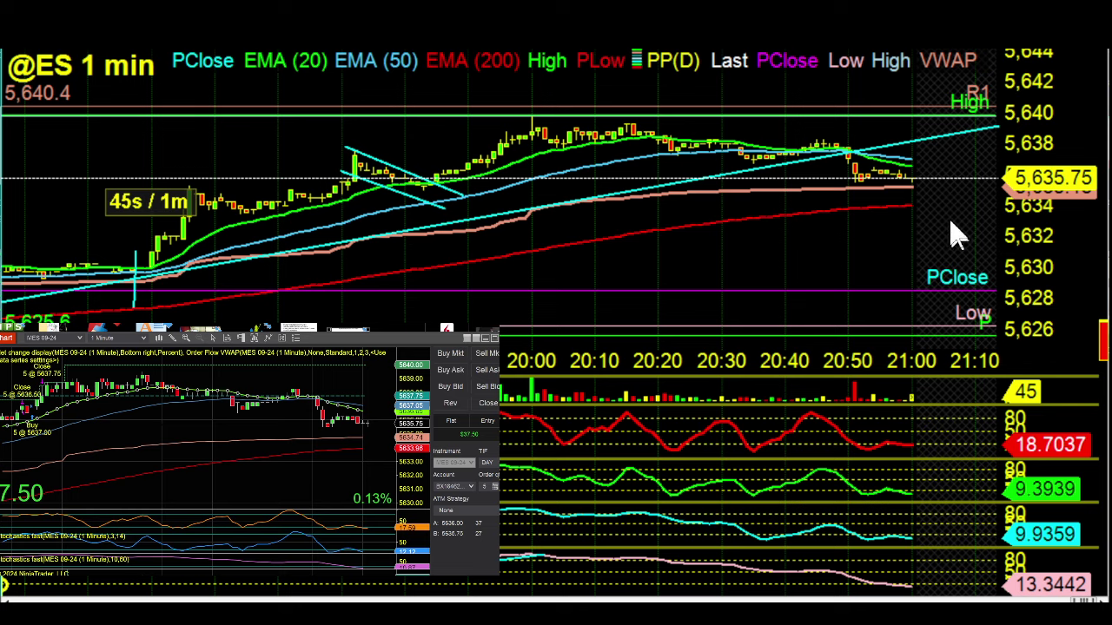